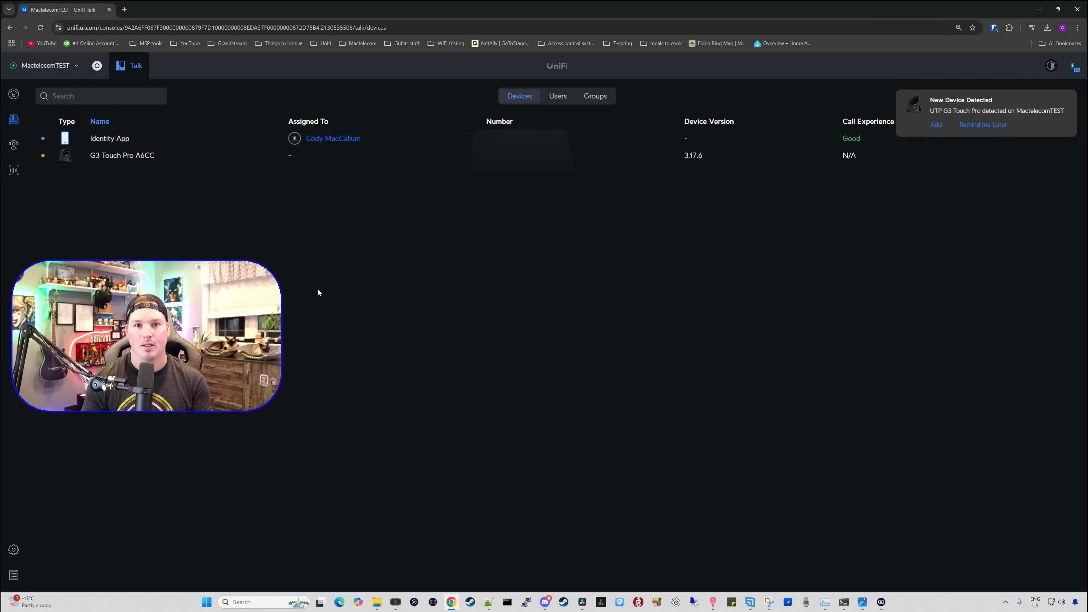
Step: Dismiss the new-device notice and assign the G3 Touch Pro A6CC to the existing user
click(939, 125)
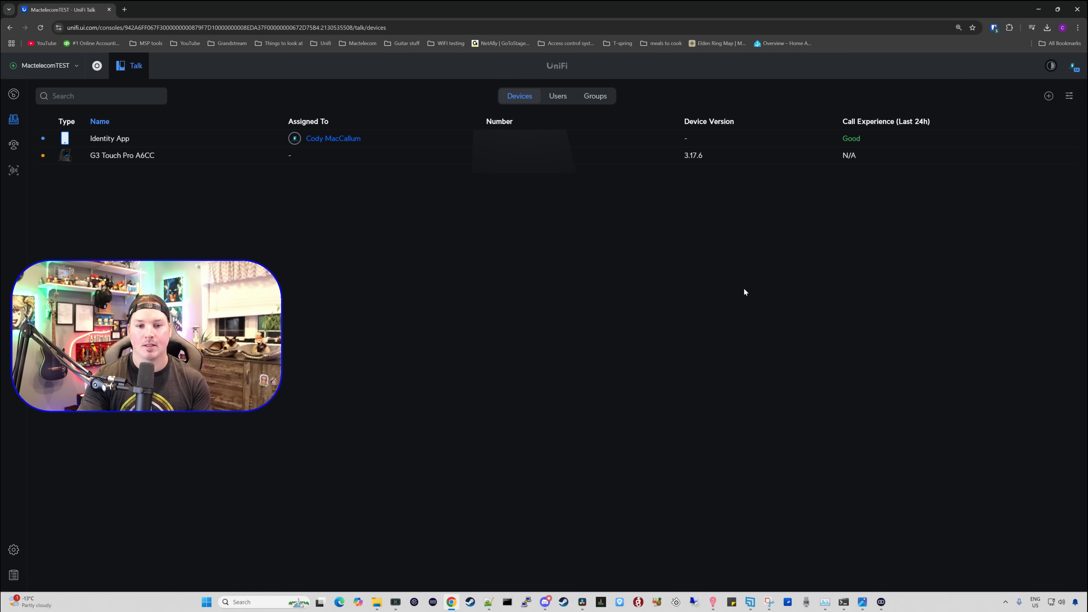
click(651, 162)
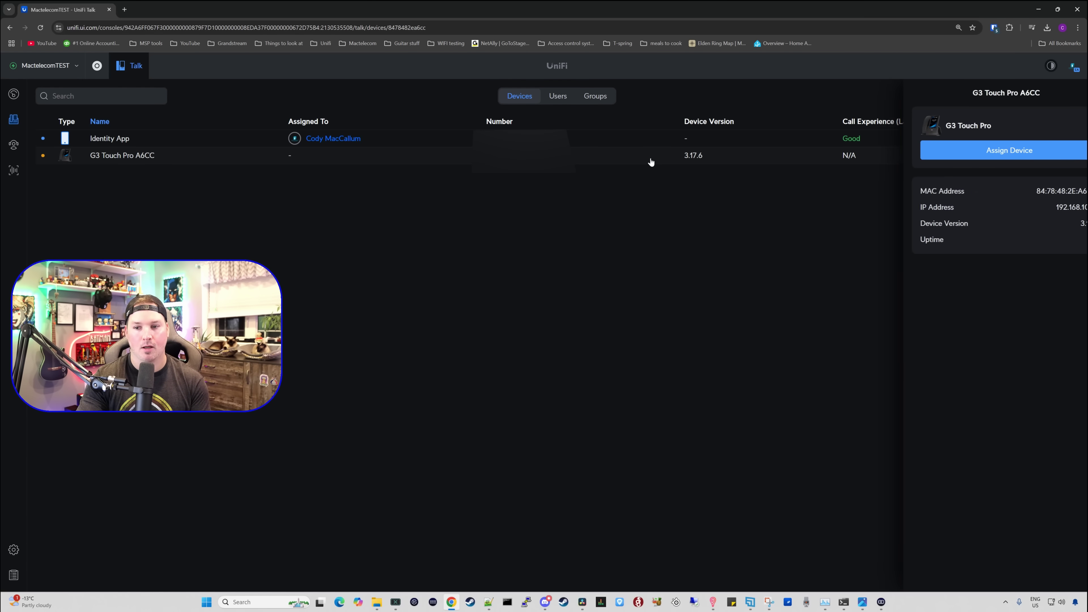
click(969, 153)
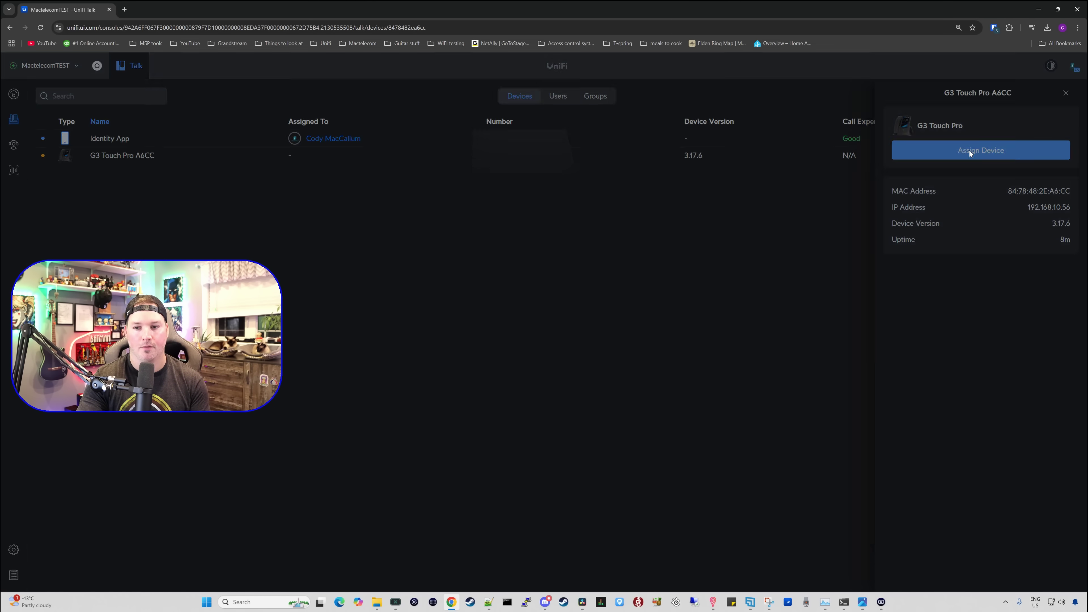
click(629, 327)
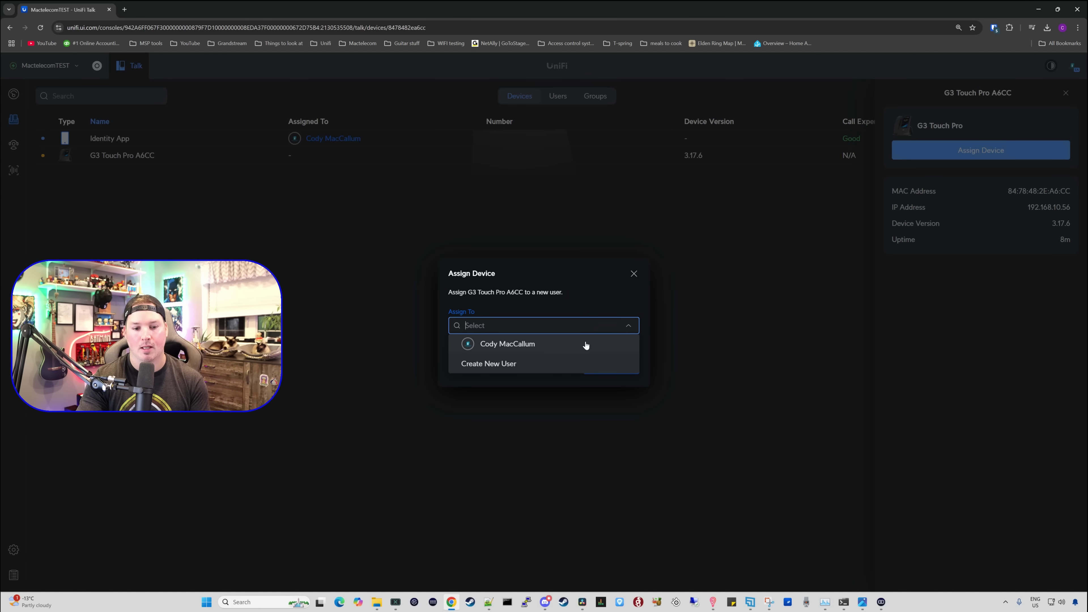
click(585, 346)
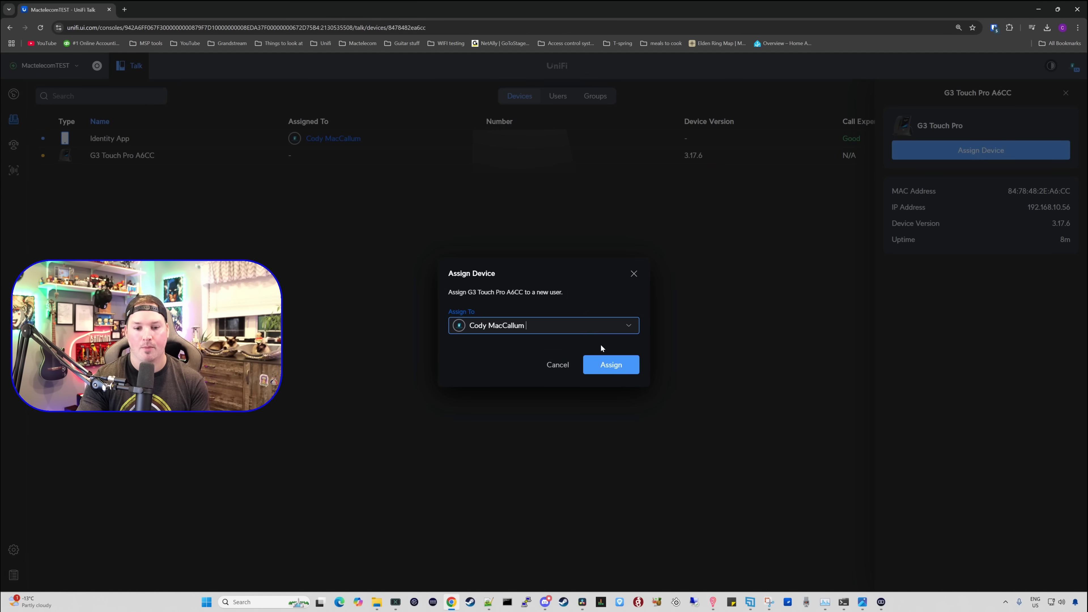
click(615, 367)
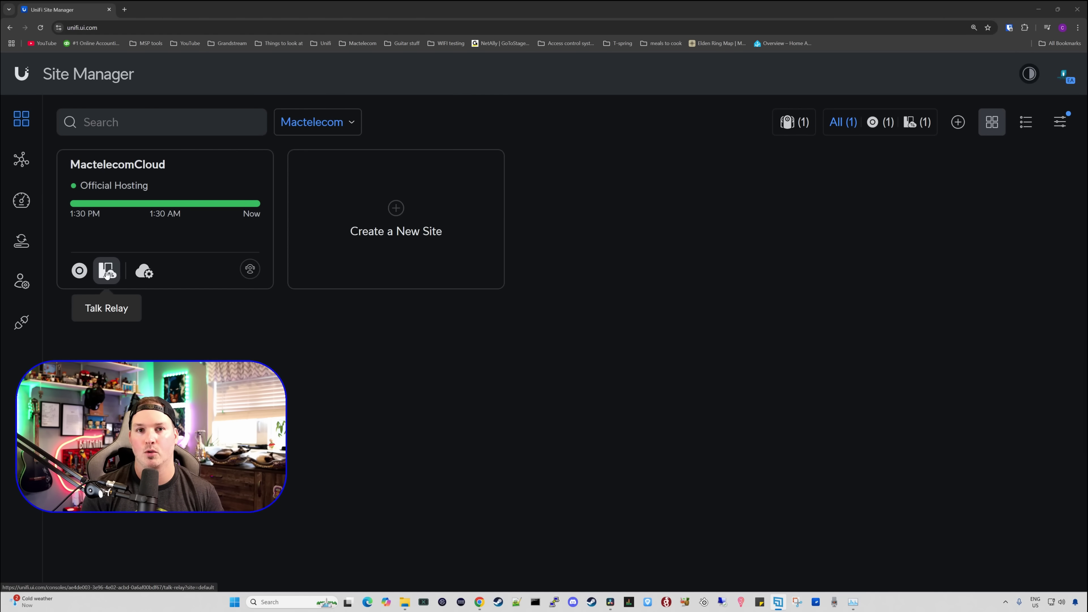
Step: Open Talk Relay for the MactelecomCloud site and start adding the G3 Touch Pro by ZTP code
click(107, 273)
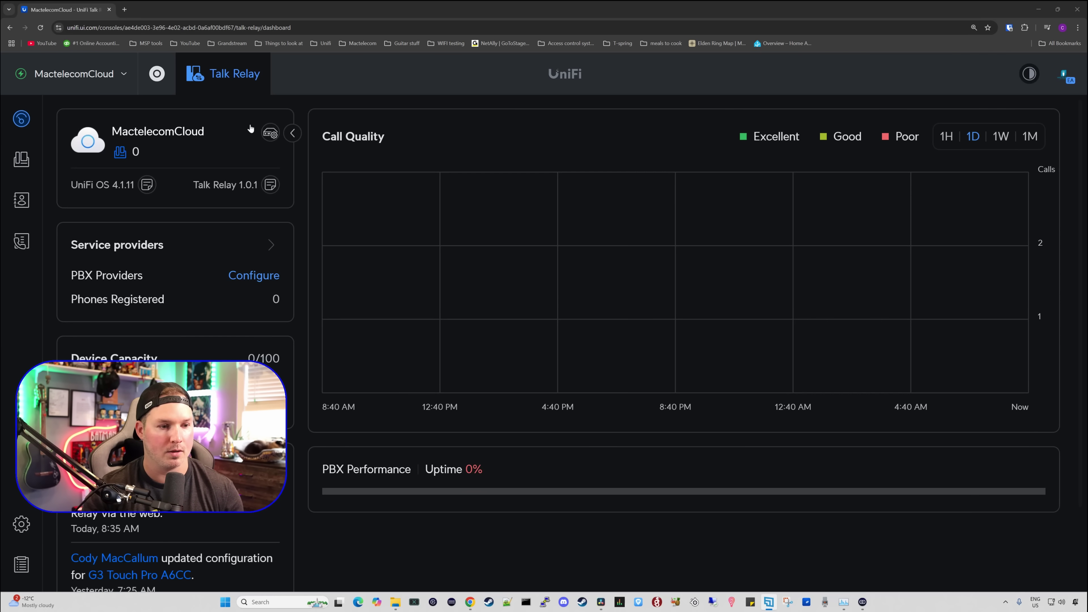
click(22, 159)
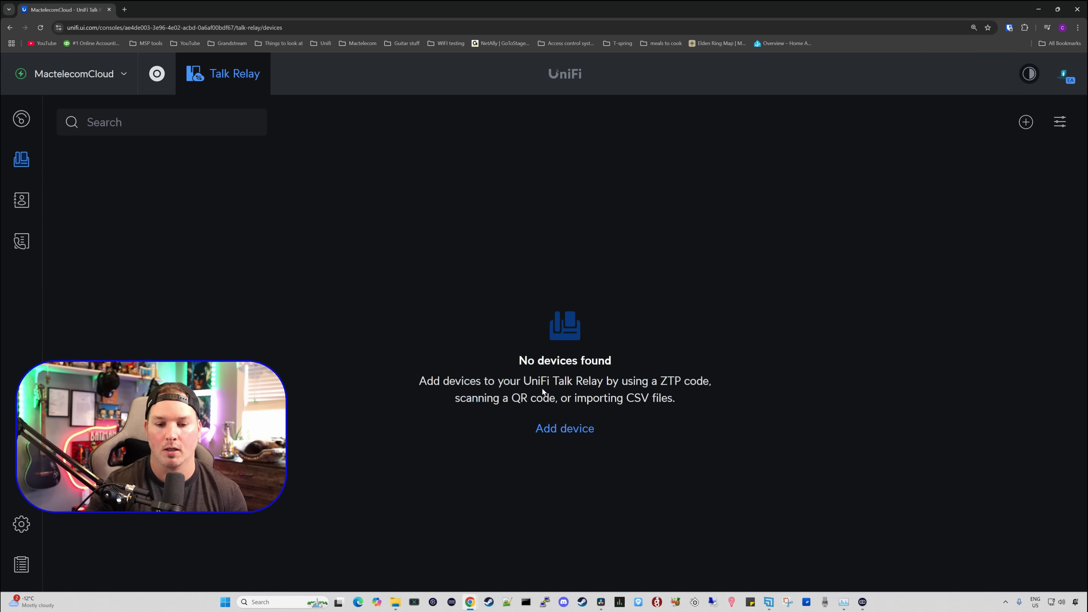
click(569, 430)
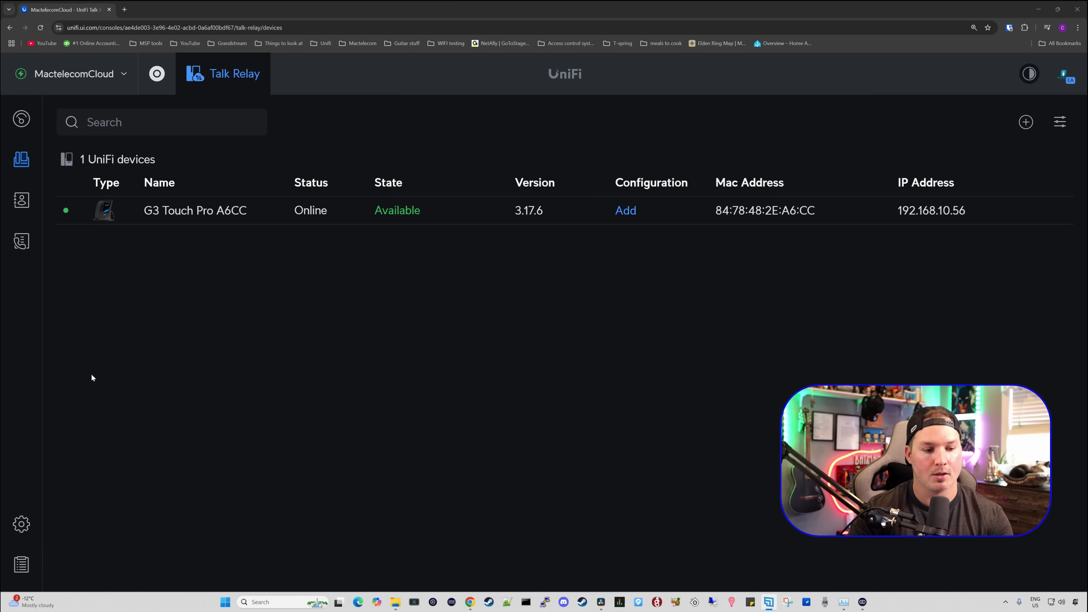
Step: Create a PBX profile named 'test' from the CallCentric preset (sip.callcentric.net, port 5060)
click(22, 525)
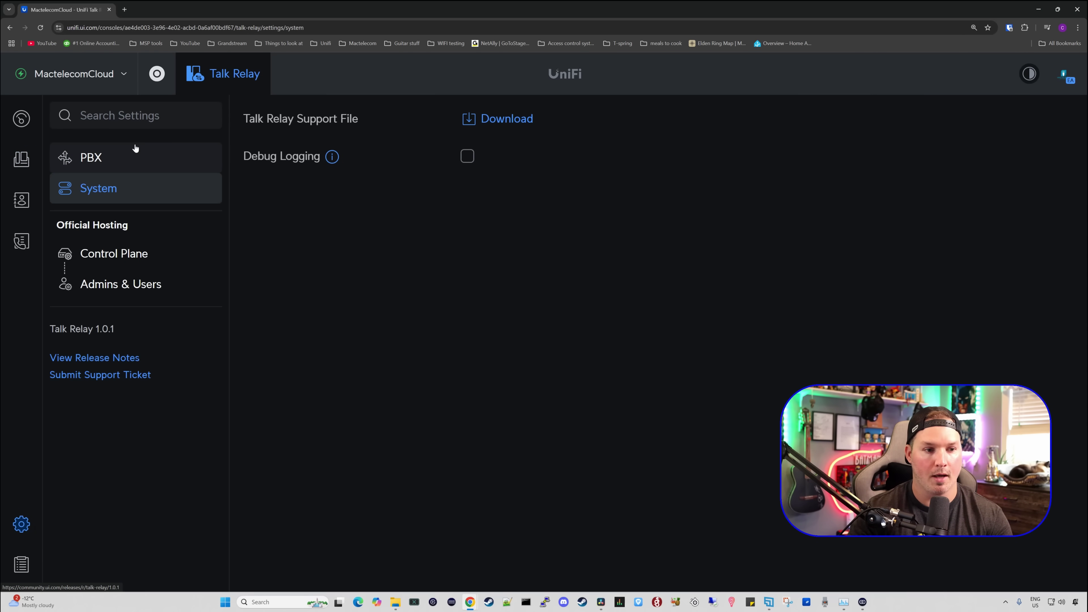
click(114, 161)
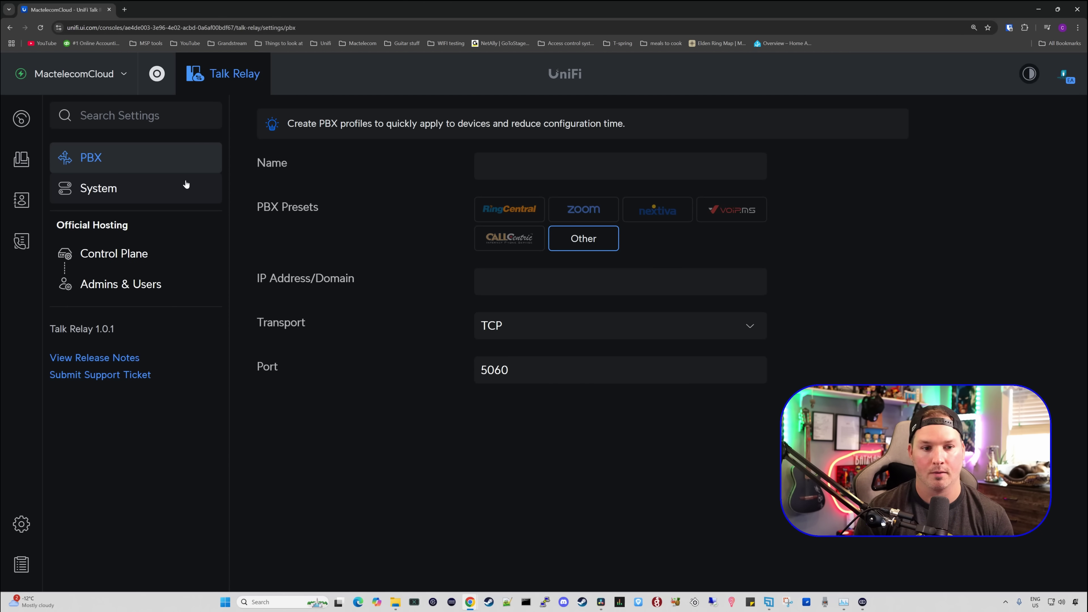
click(747, 172)
text(test)
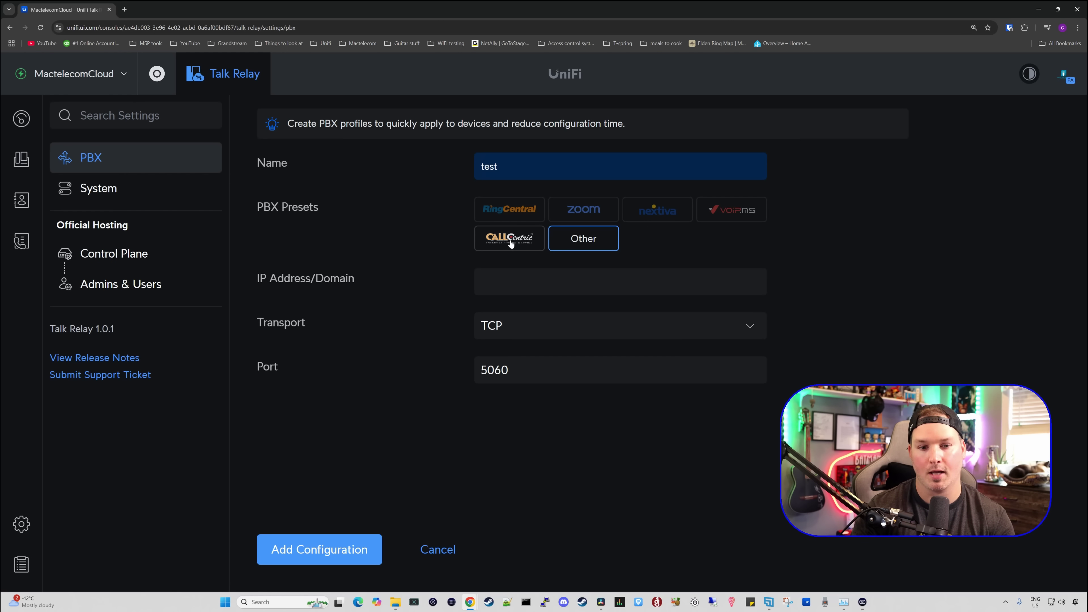
click(511, 242)
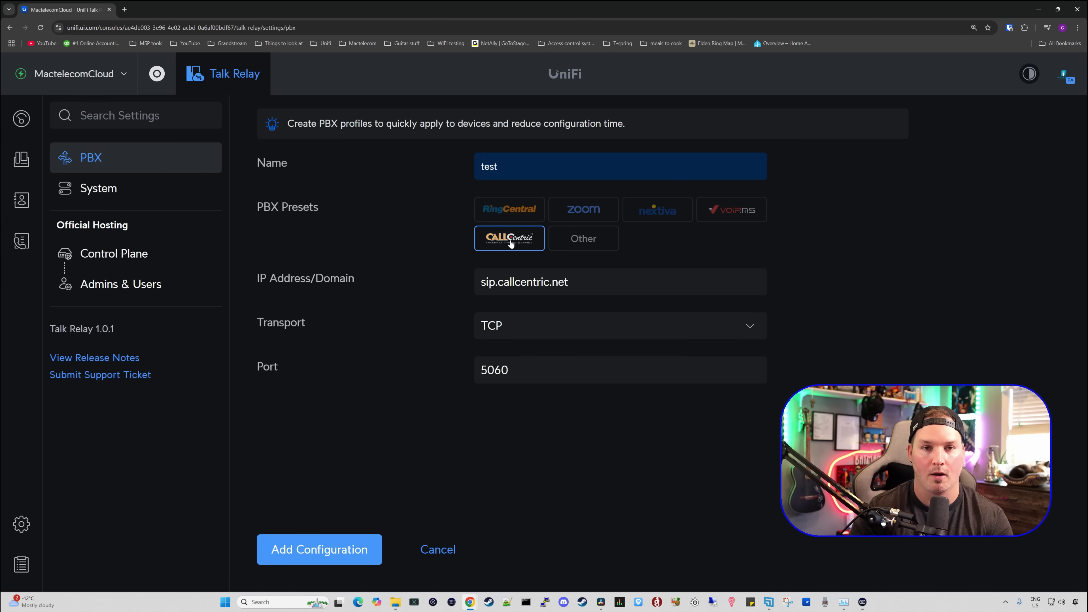
click(319, 549)
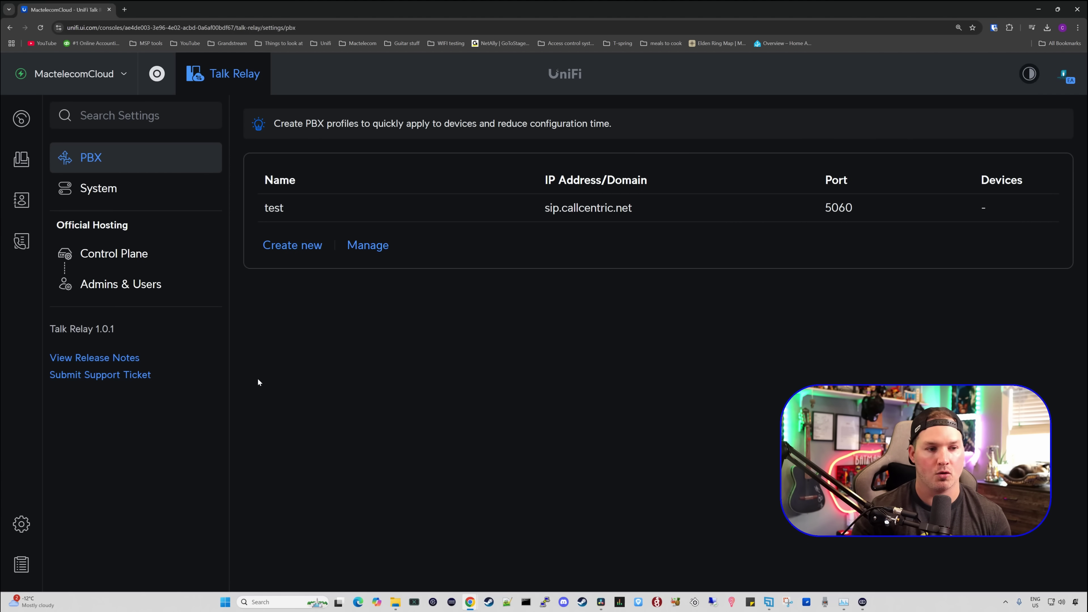
Step: Assign the test PBX profile to Account 1 of the G3 Touch Pro A6CC
click(24, 162)
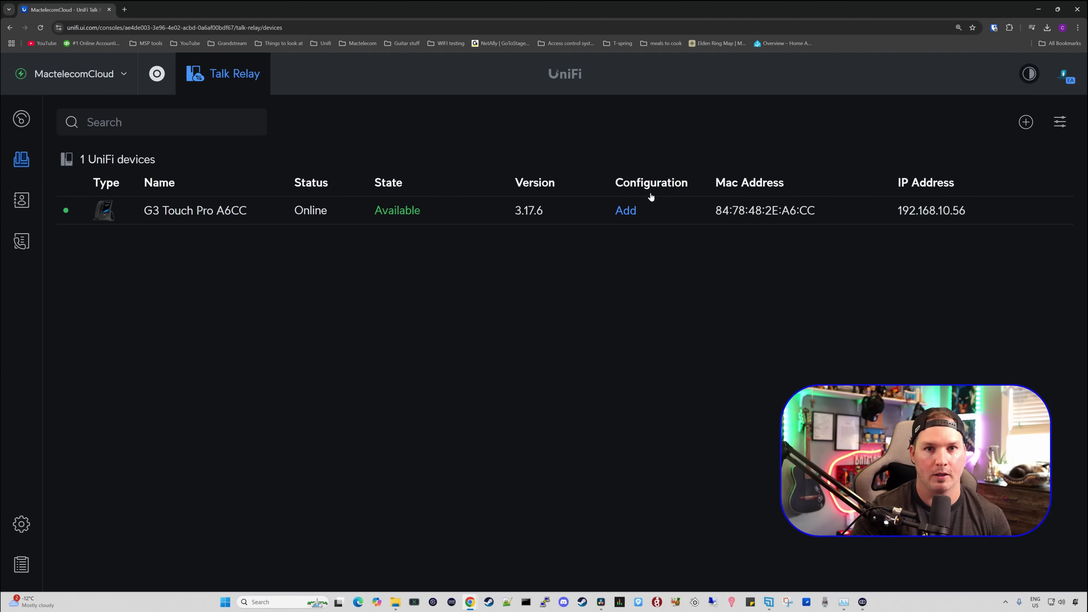
click(627, 210)
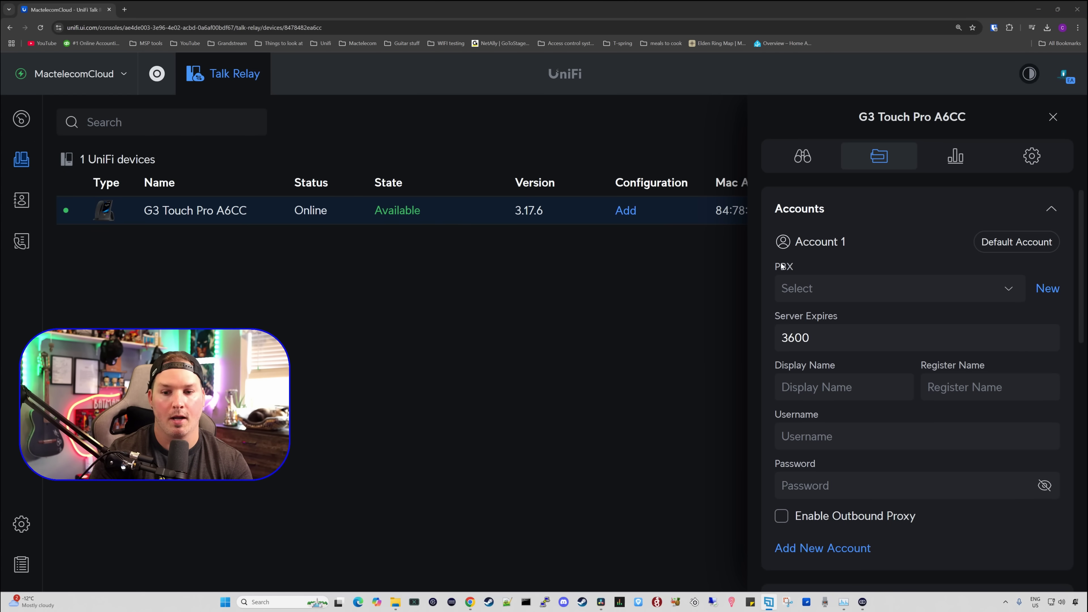
click(1007, 295)
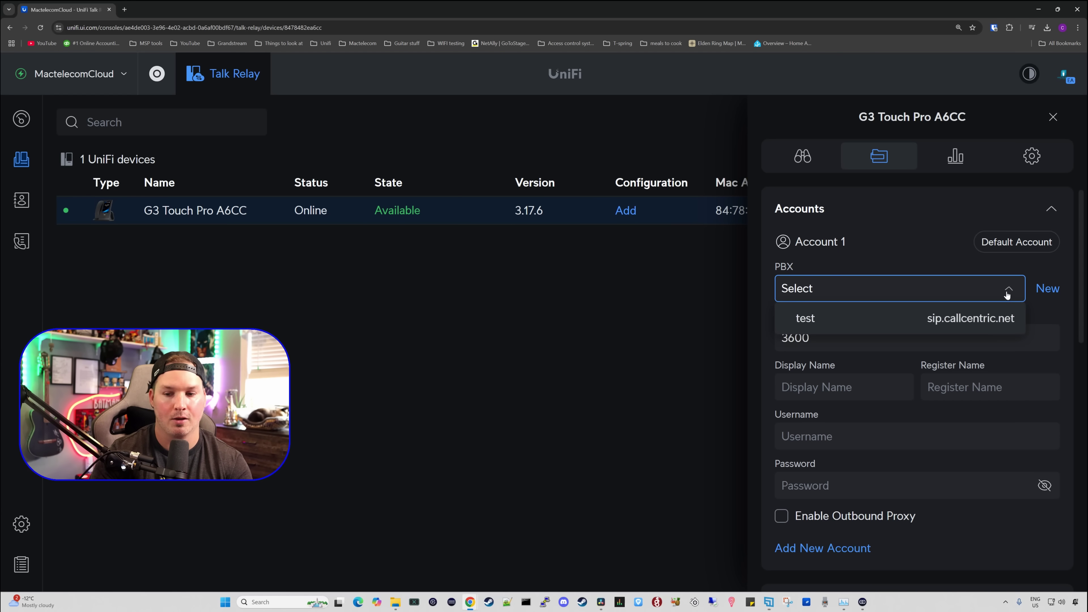
click(963, 320)
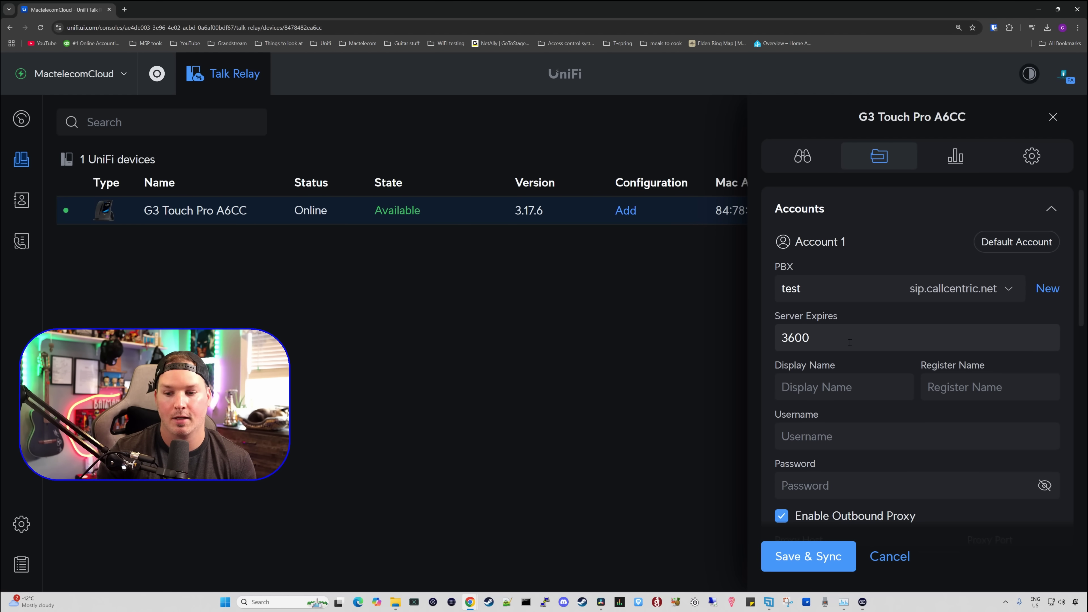
Step: Set Account 1's Display Name to the user's first name and move to Register Name
click(841, 384)
text(Cody)
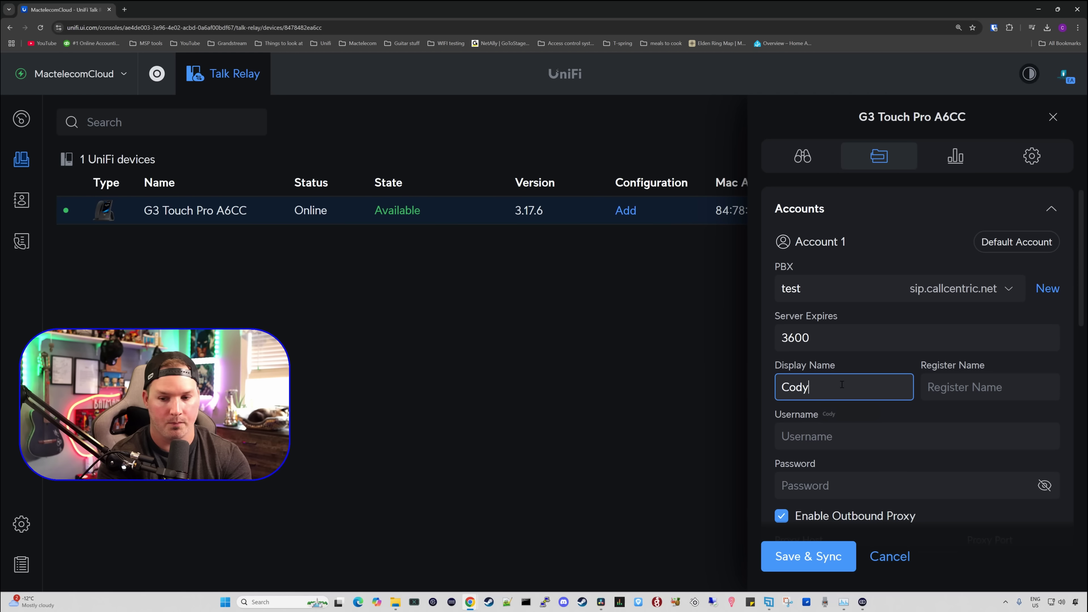
click(967, 379)
Step: Finish the Register Name and set Username to the Callcentric SIP username with 100 appended
text(Cody)
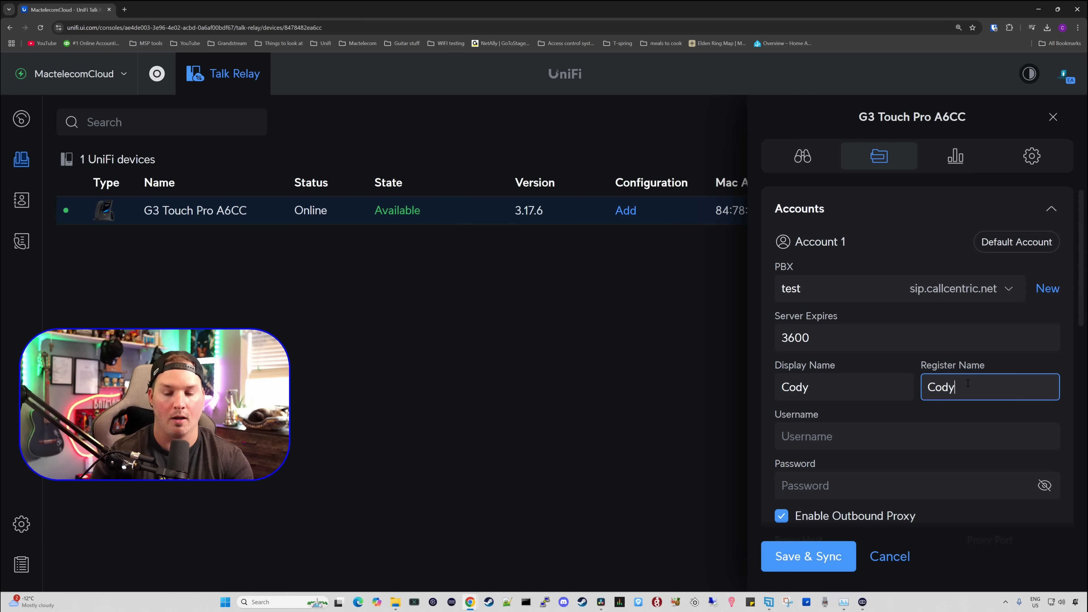
scroll(968, 383, down, 1)
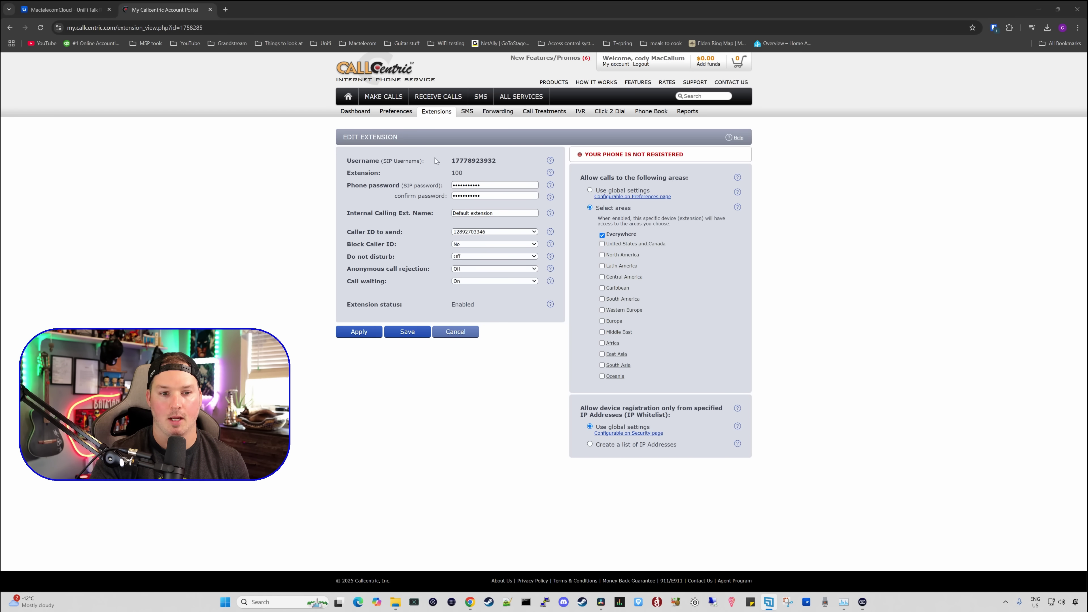
drag(451, 160, 477, 161)
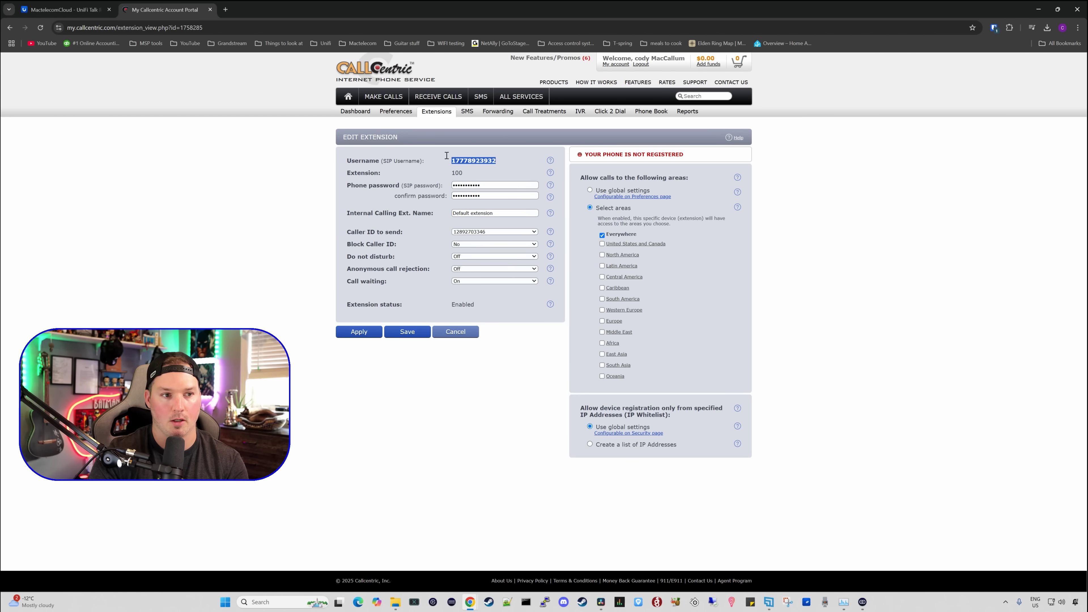
click(65, 10)
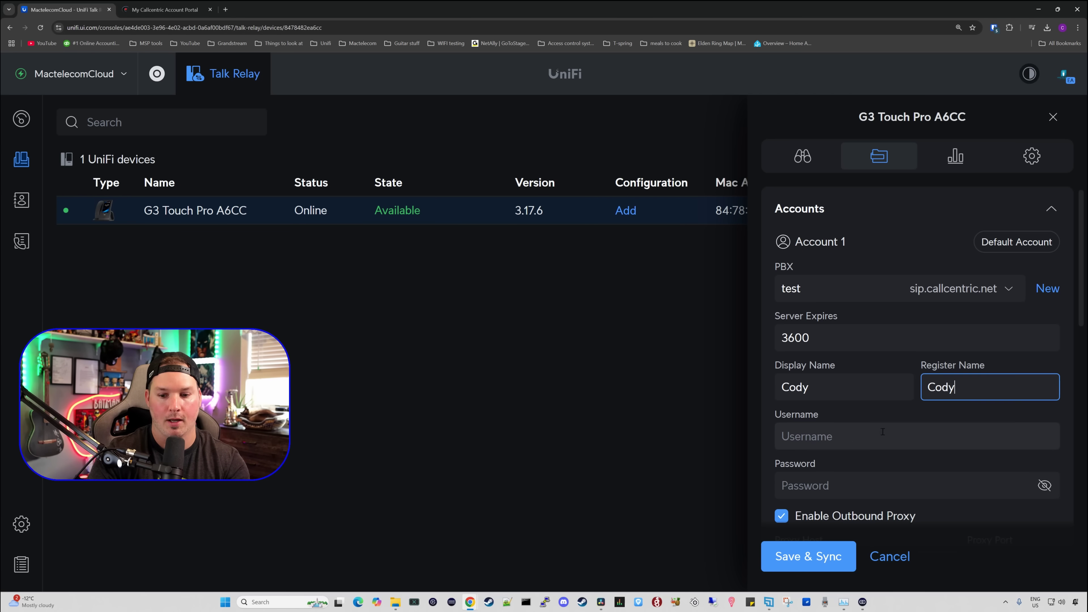
click(900, 435)
key(ctrl+v)
click(806, 436)
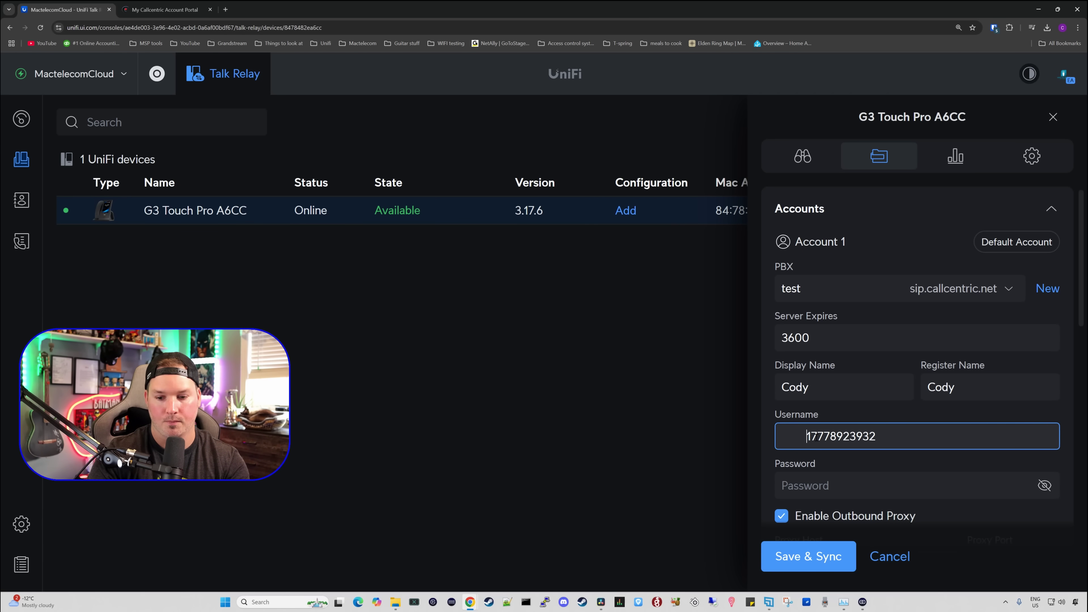
key(BackSpace)
click(853, 442)
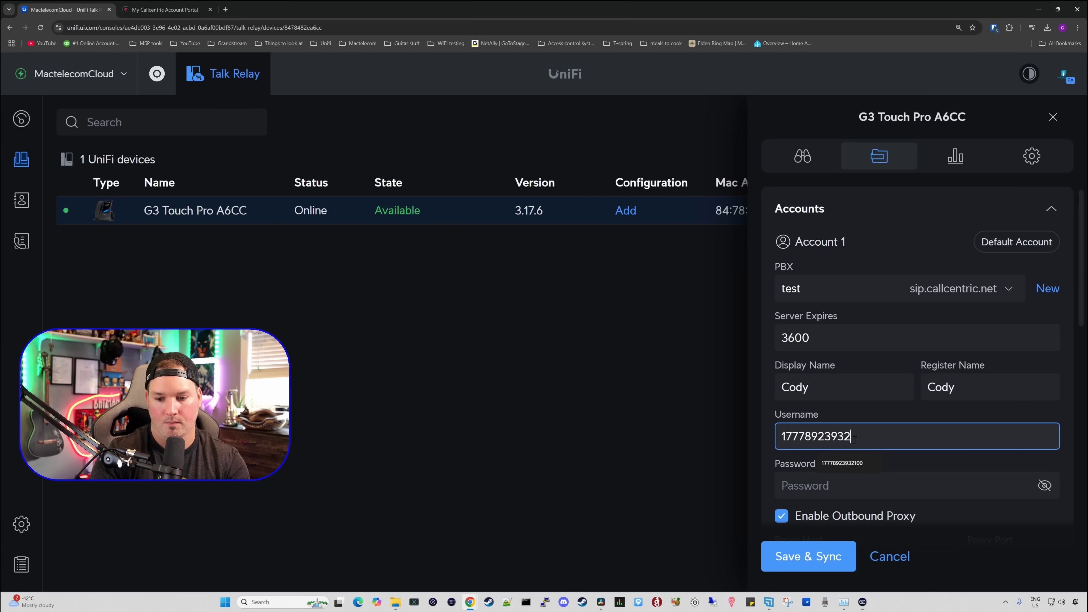
text(100)
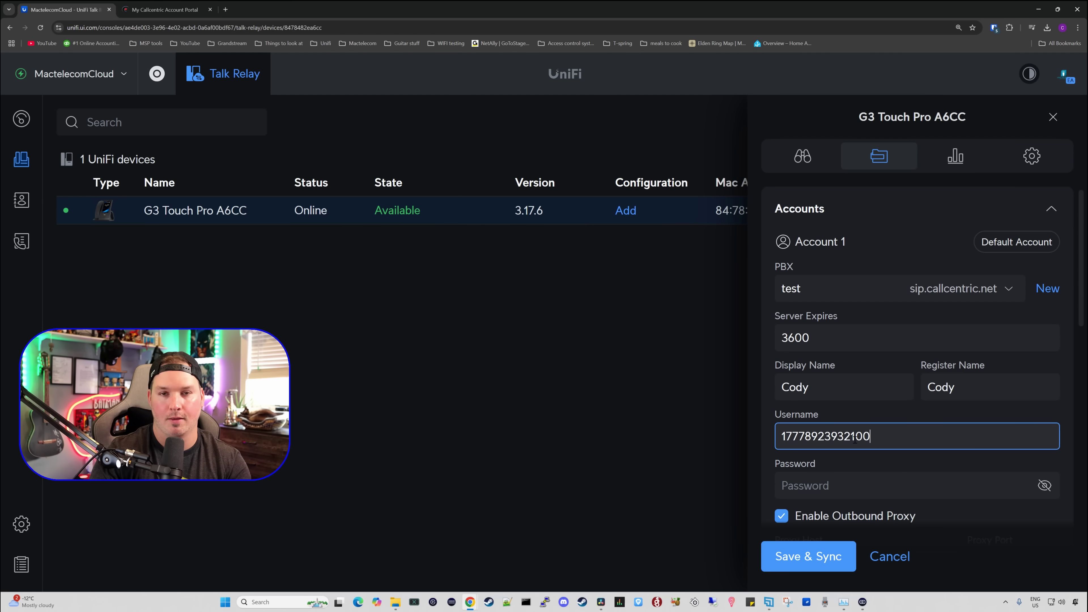
Step: Paste the extension's SIP password into the account's Password field
key(ctrl+Tab)
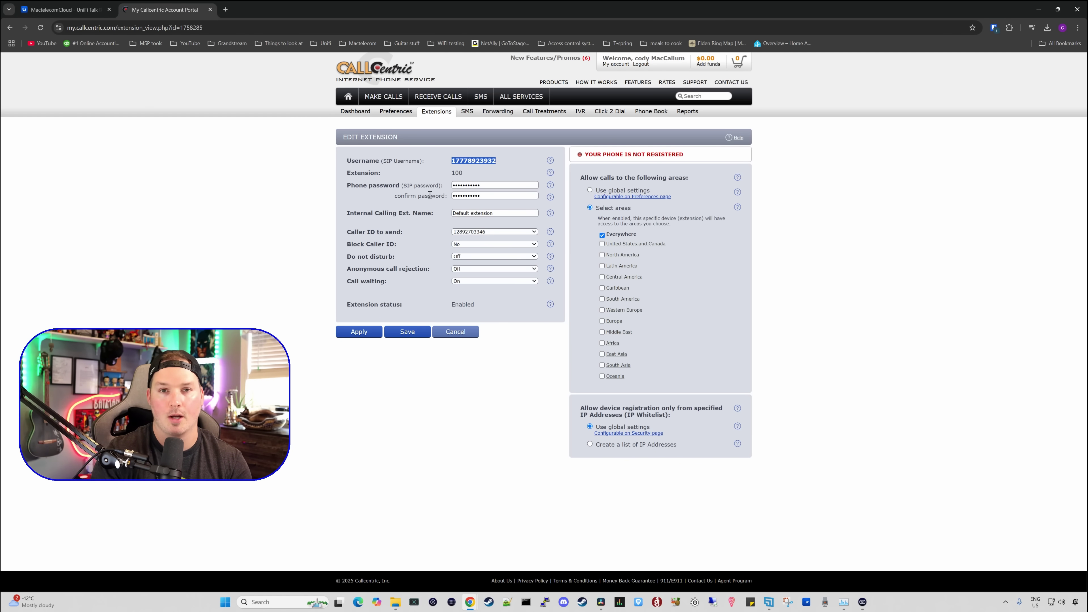
key(ctrl+Tab)
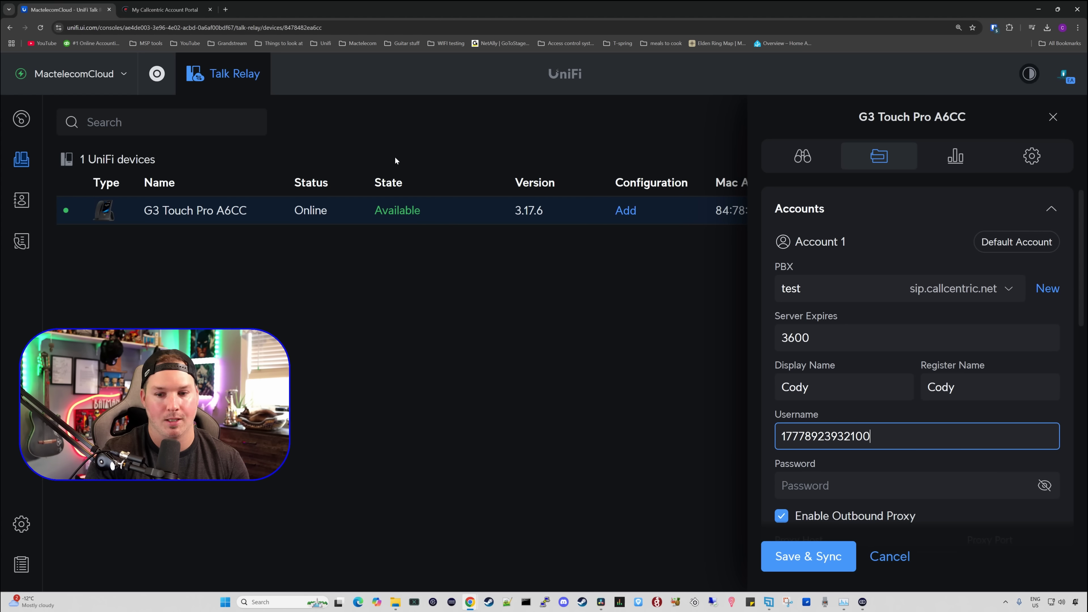
click(879, 485)
key(ctrl+v)
scroll(912, 465, down, 4)
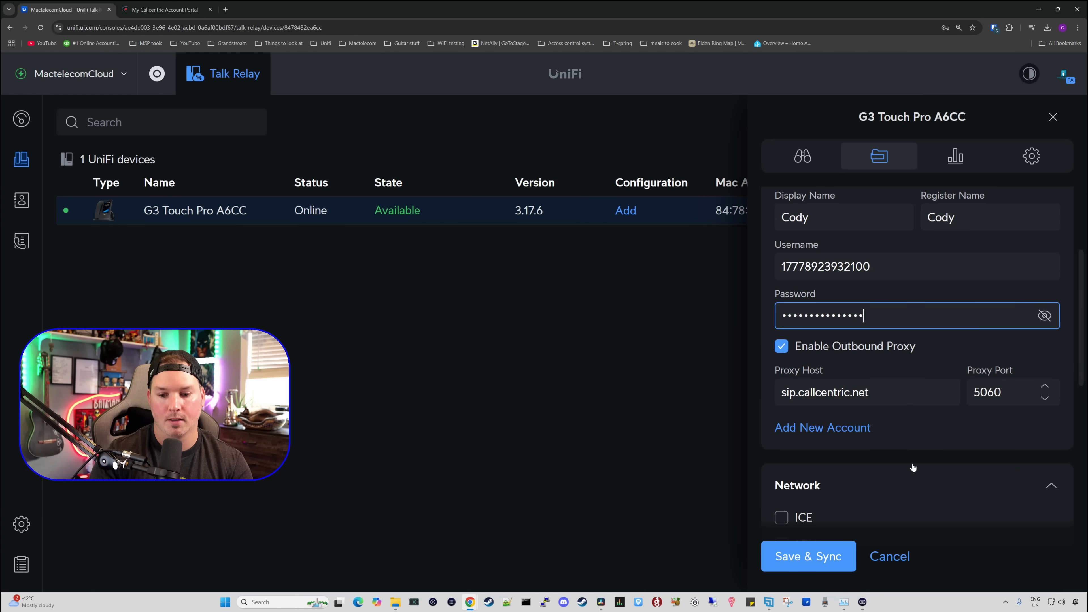
scroll(914, 467, down, 8)
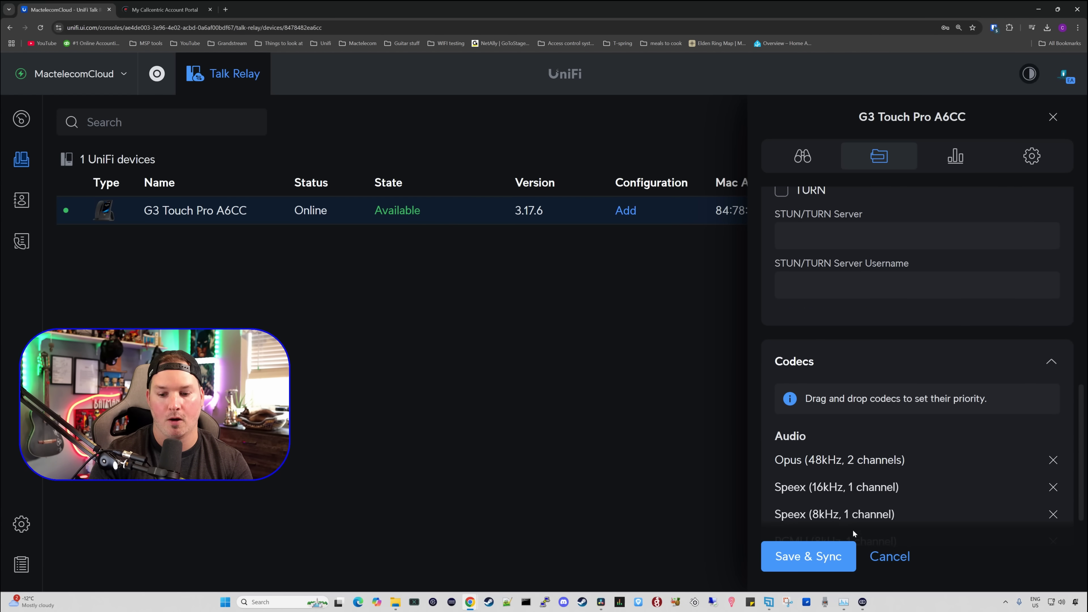
Step: Save & Sync the phone's configuration and check its registration on the Callcentric extension page
click(830, 559)
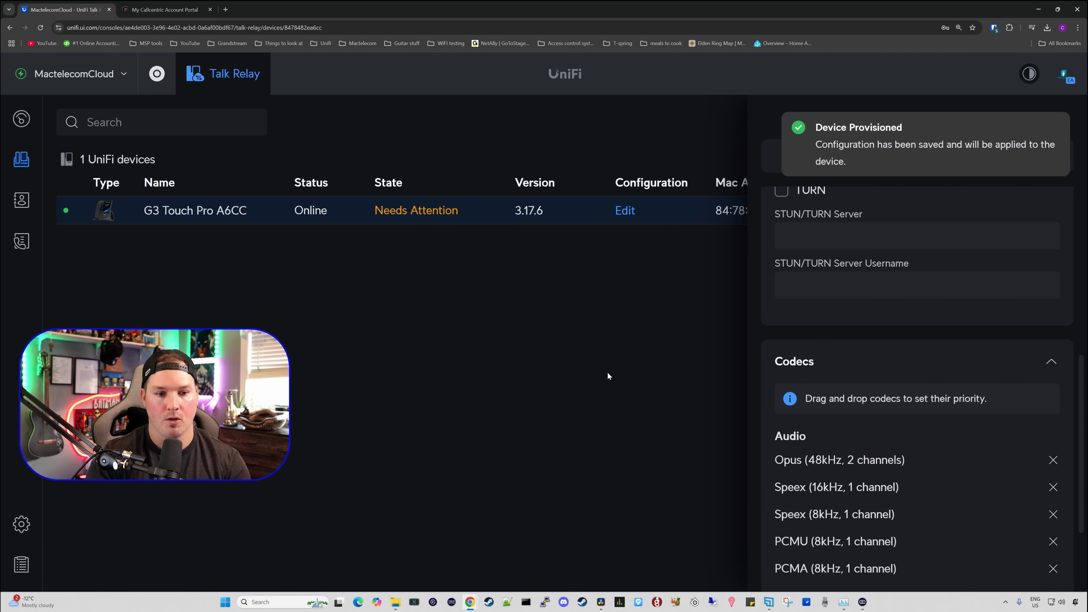
click(418, 368)
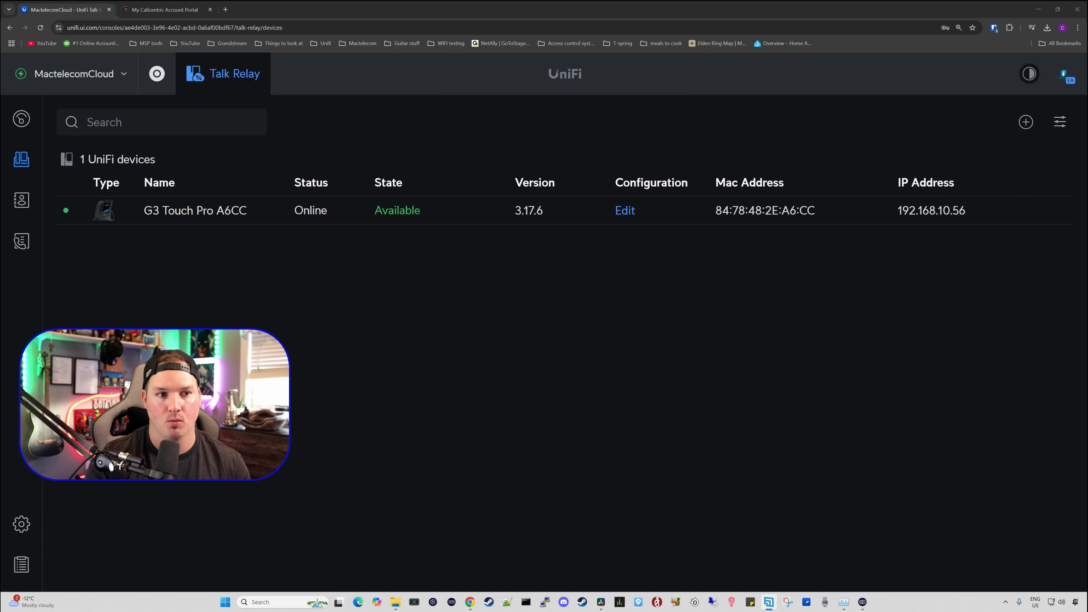
key(ctrl+Tab)
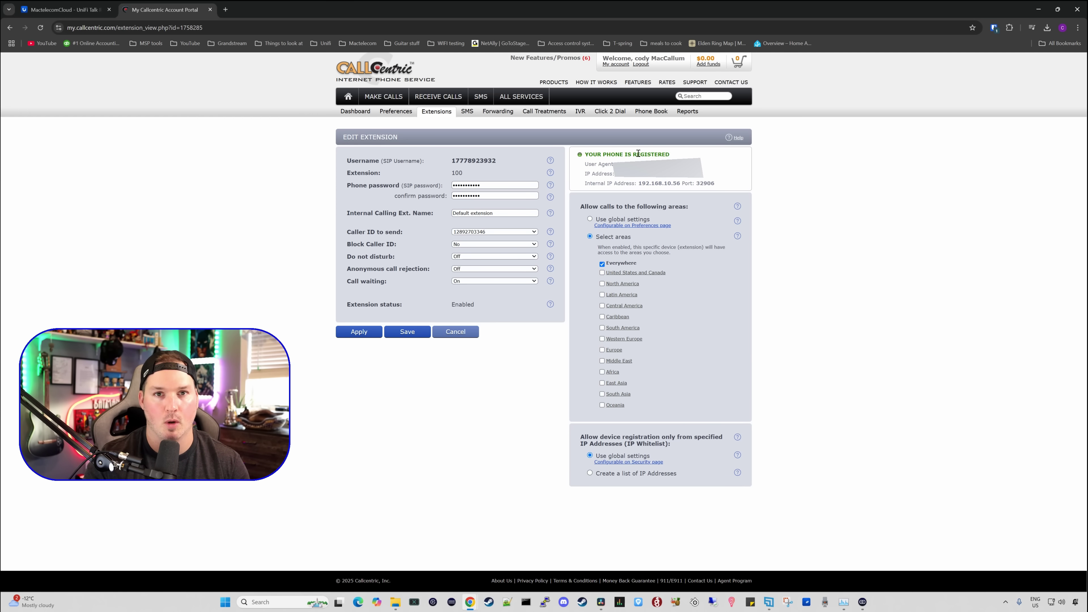
Step: Review Talk Relay's call history showing the 8:59 AM, 10sec call rated Excellent
key(ctrl+Tab)
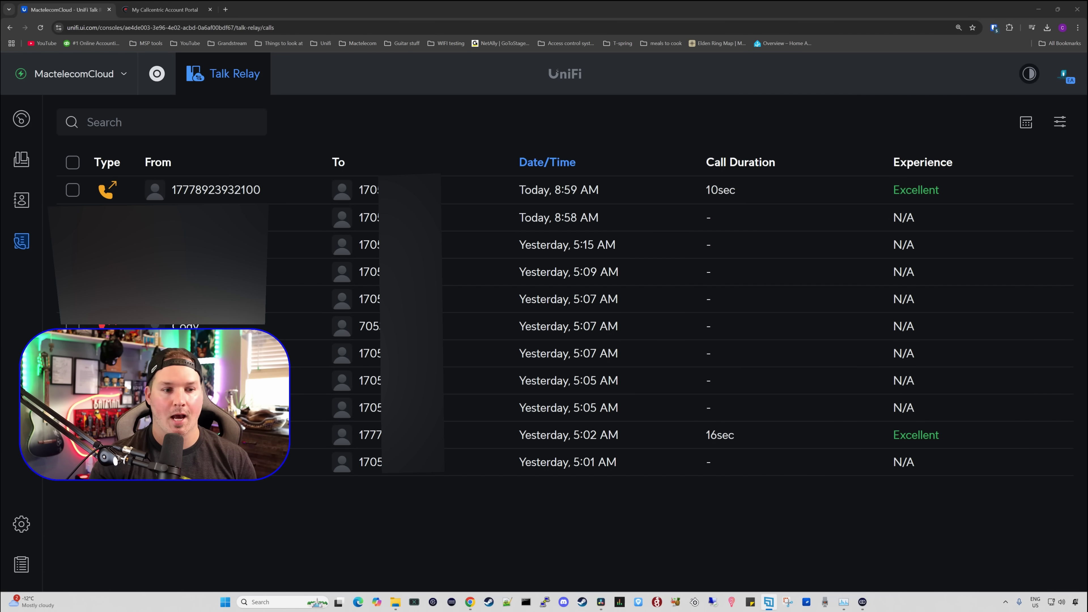